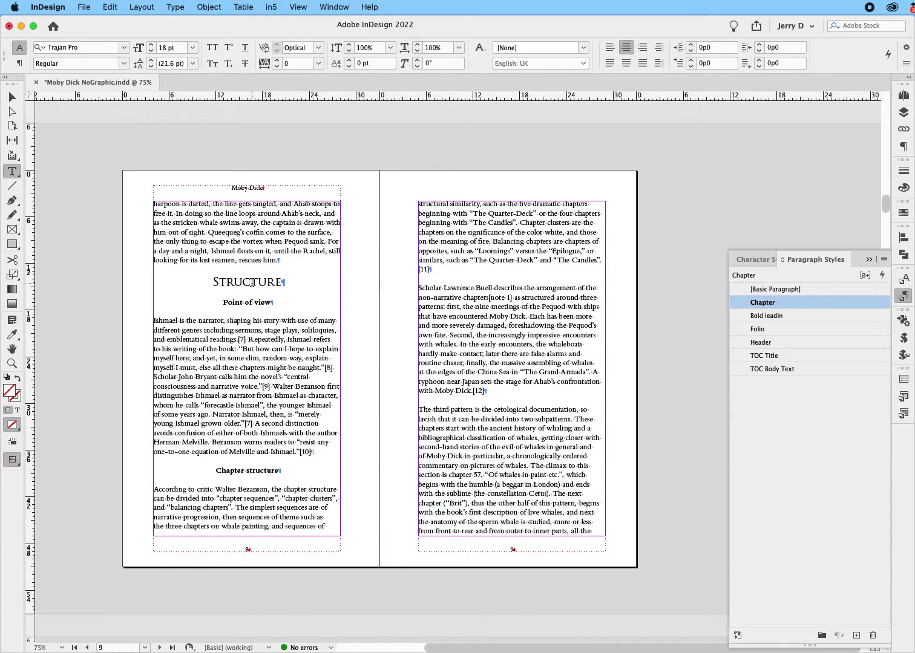
# Select the STRUCTURE heading to check its paragraph, then deselect it.
pyautogui.click(252, 282)
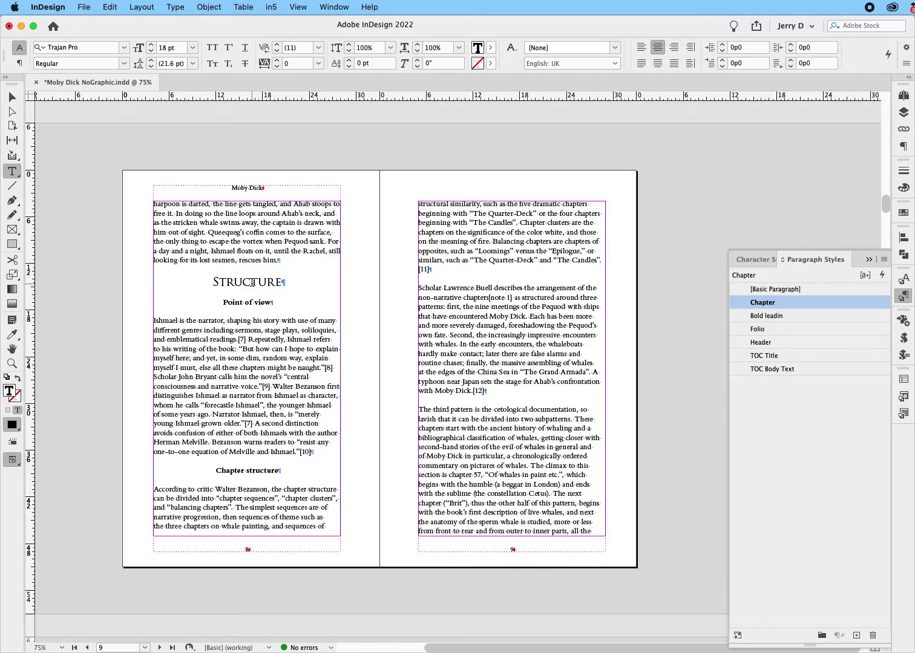
pyautogui.doubleClick(251, 283)
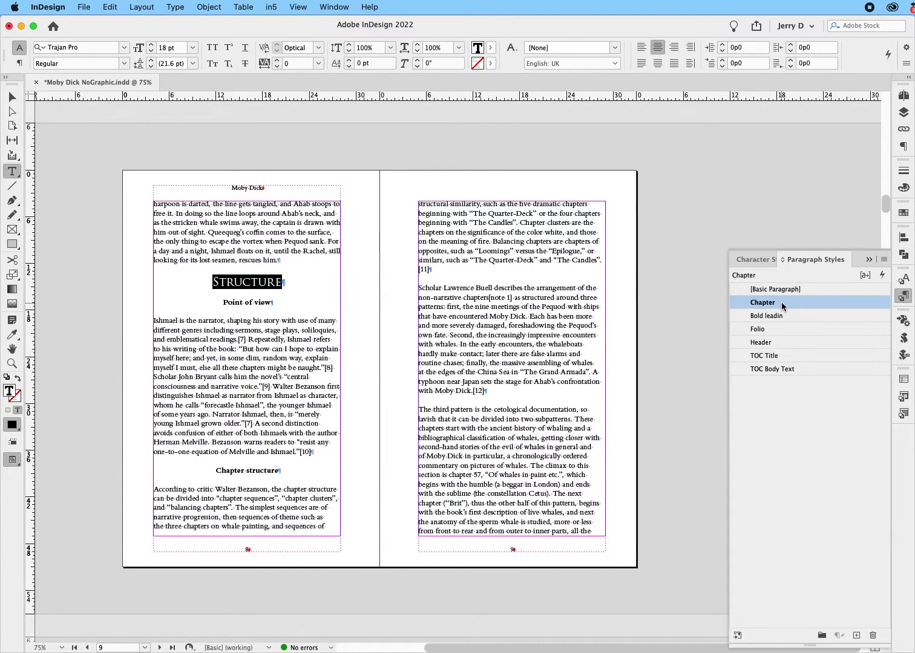
pyautogui.click(690, 312)
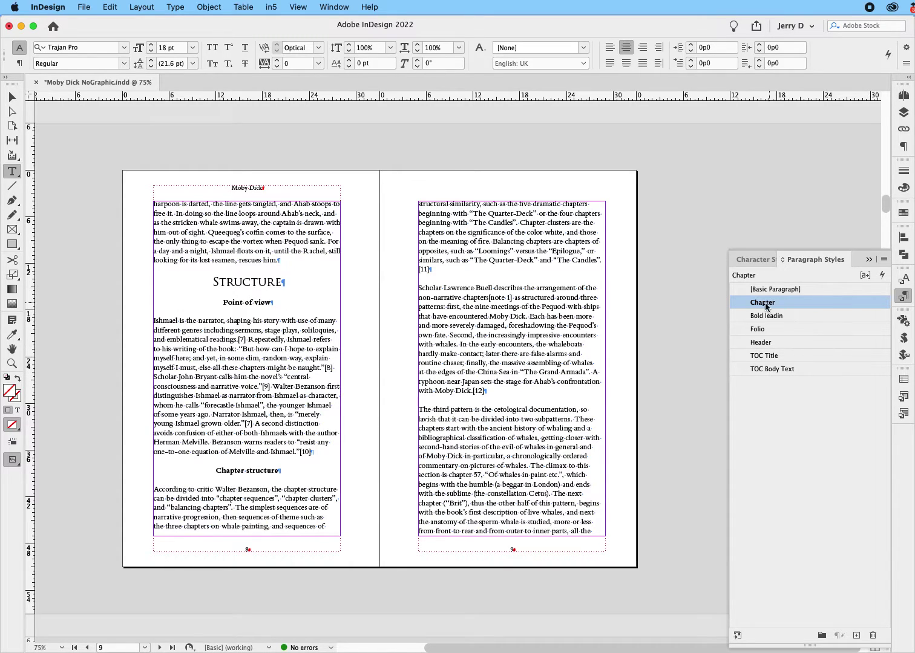
# Set the Chapter style's Keep Options Start Paragraph to On Next Odd Page.
pyautogui.doubleClick(861, 307)
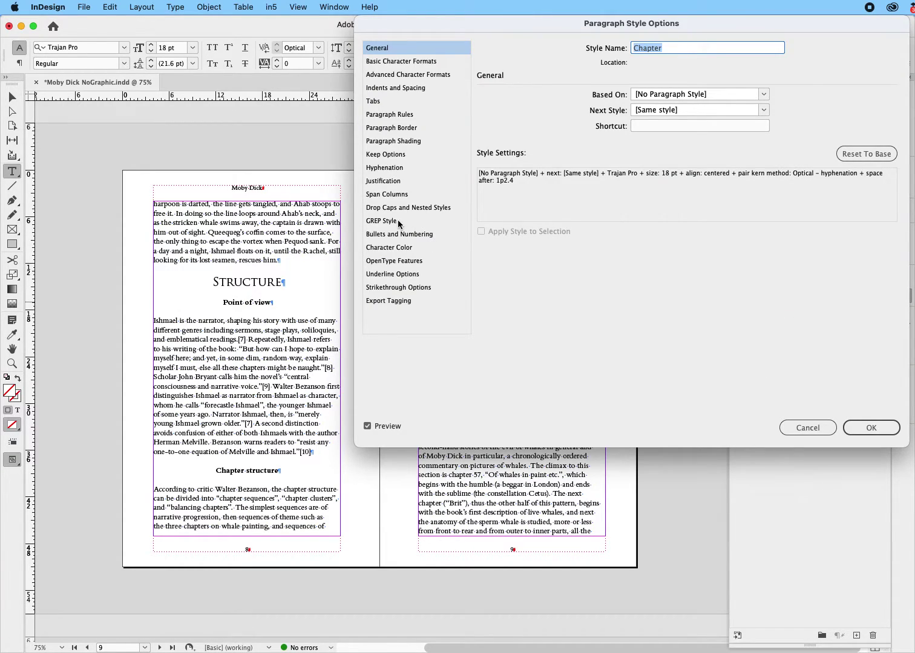
pyautogui.click(392, 157)
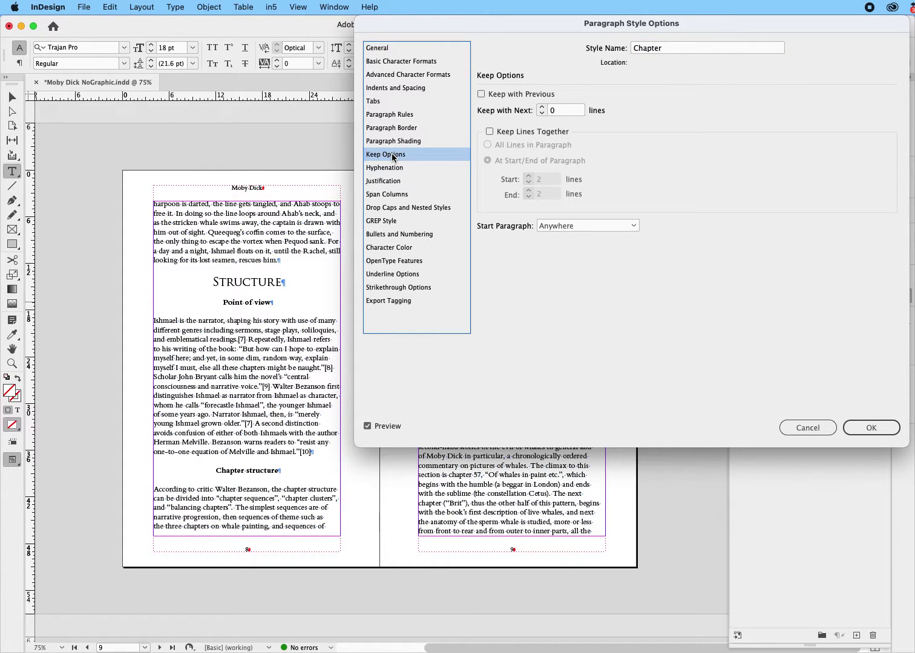
pyautogui.click(570, 225)
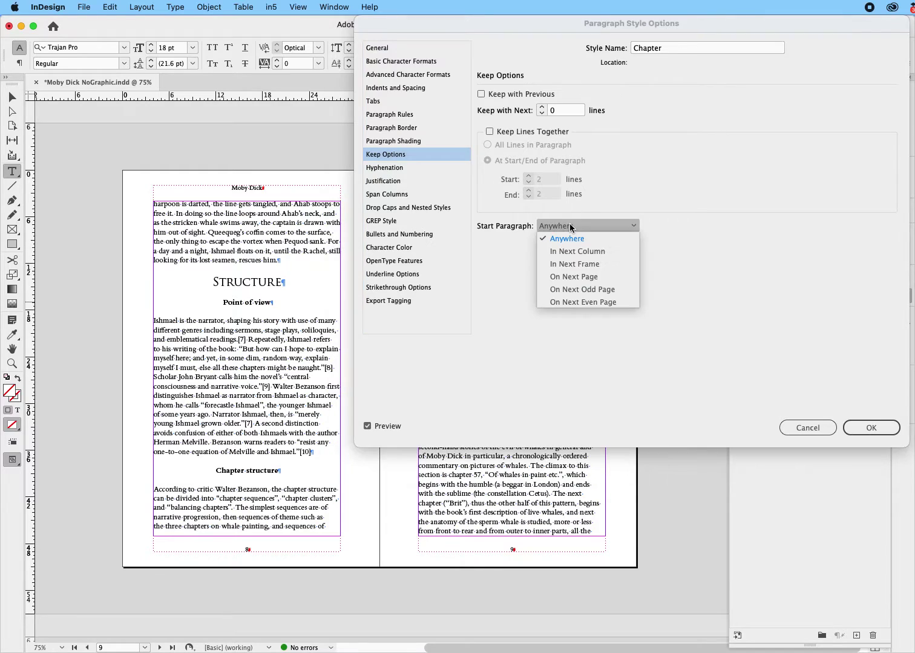
pyautogui.click(579, 292)
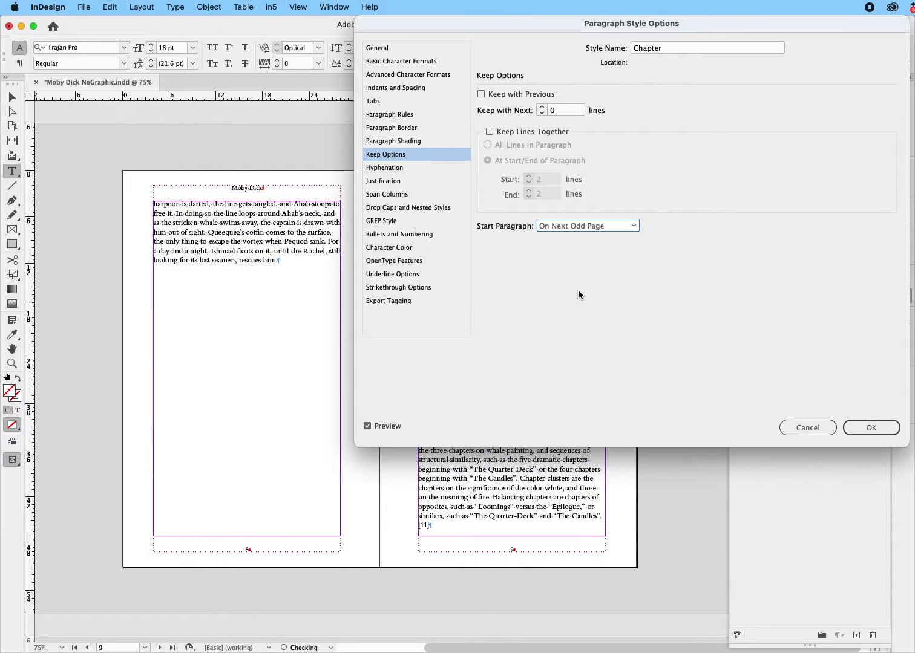
pyautogui.click(875, 429)
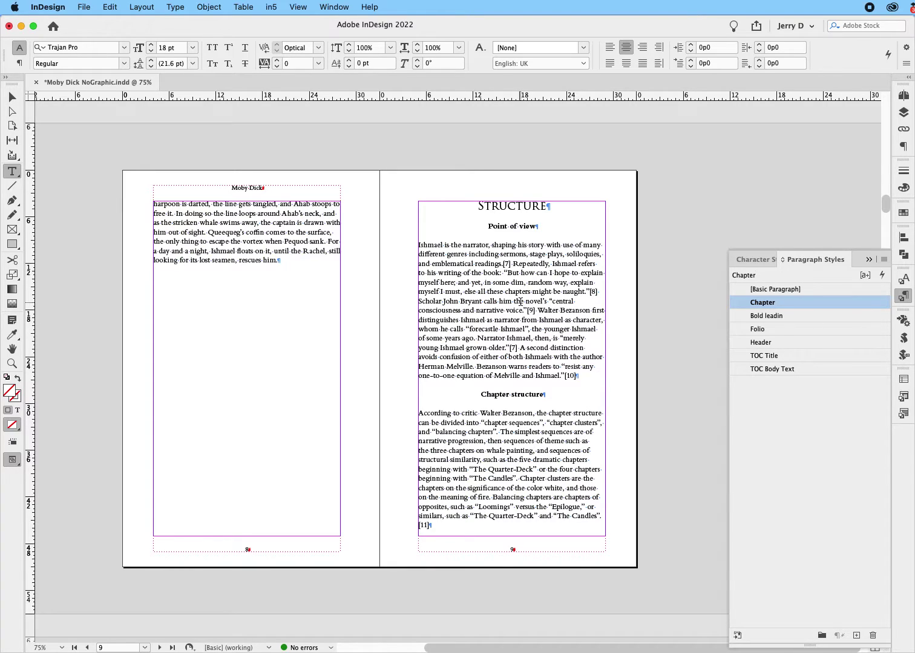
# Turn on Show Baseline Grid from View > Grids & Guides.
pyautogui.click(299, 9)
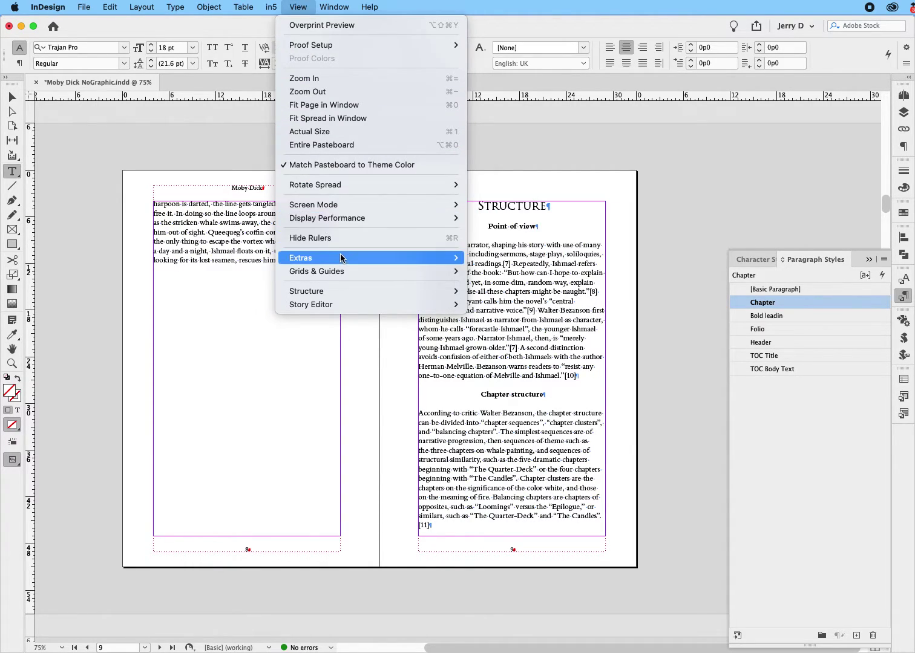
pyautogui.moveTo(343, 265)
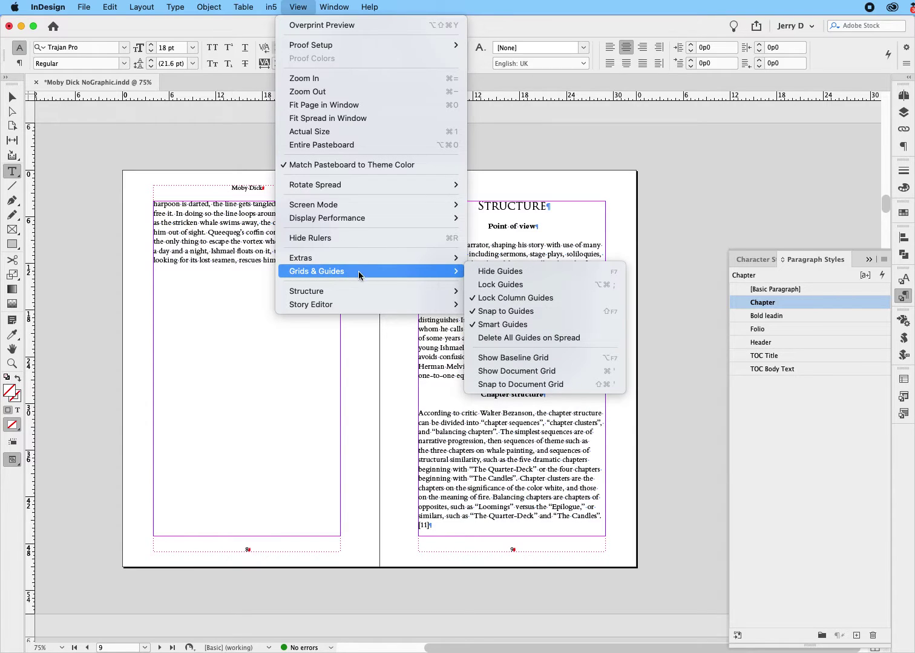
pyautogui.click(541, 357)
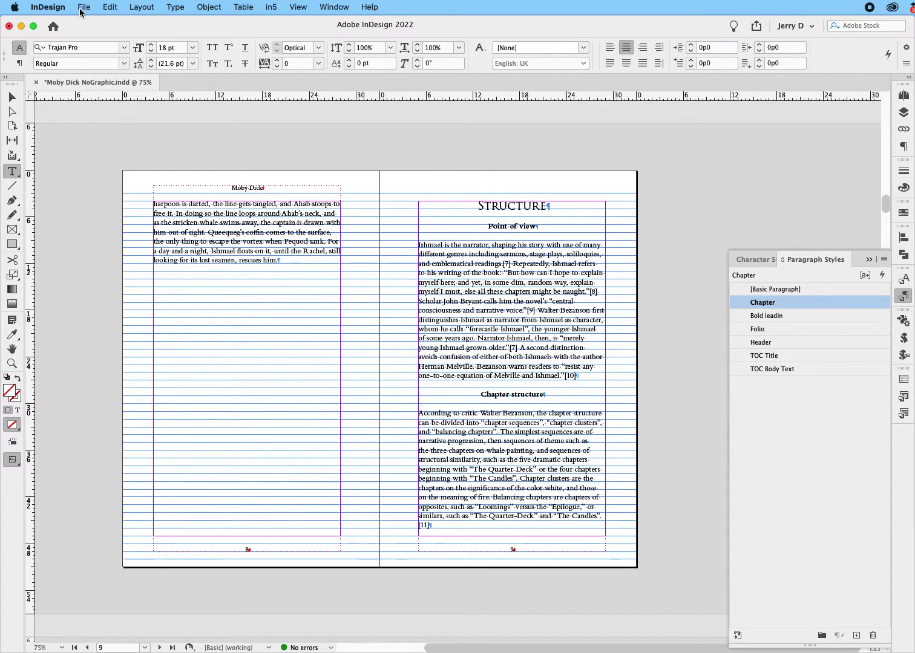
# Change the Baseline Grid Start from 3p0 to 18 in Grids preferences.
pyautogui.click(51, 8)
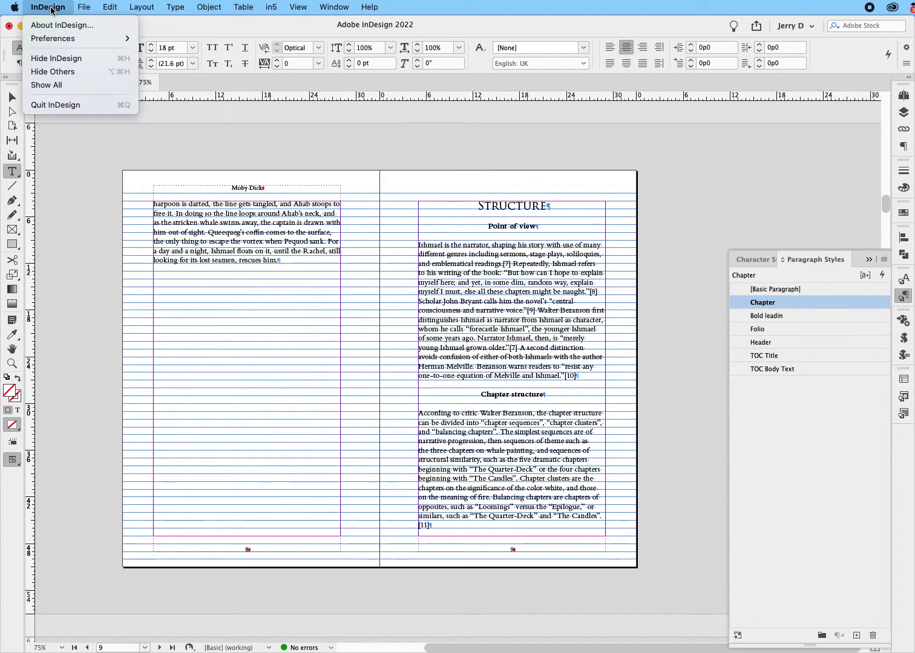
pyautogui.moveTo(69, 42)
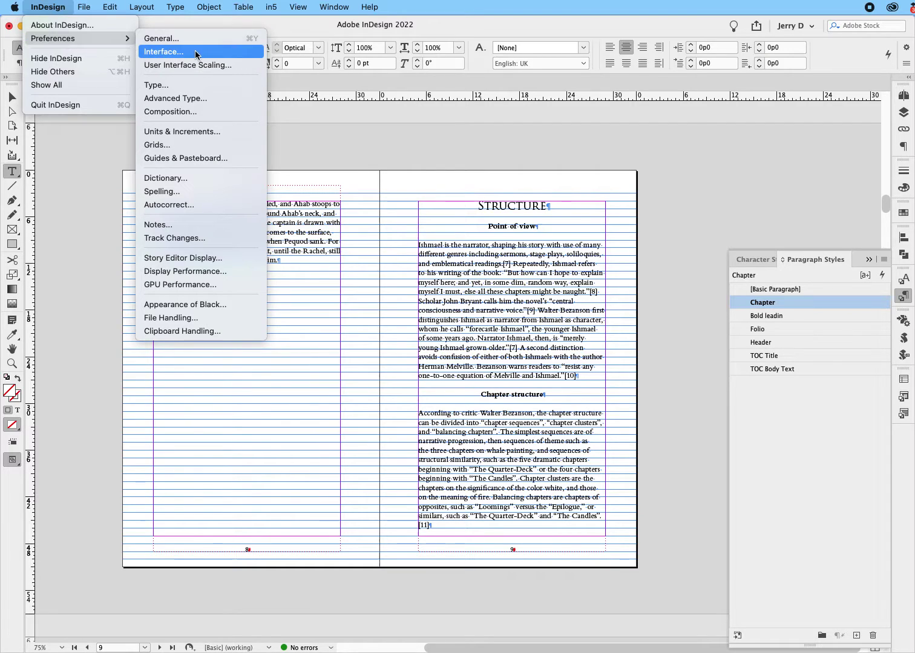
pyautogui.click(170, 145)
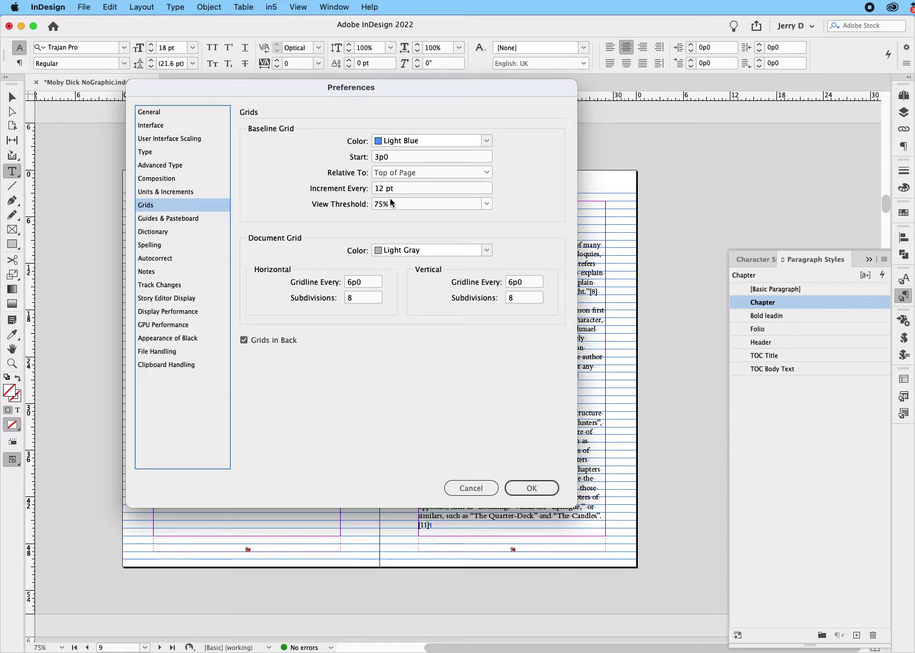
pyautogui.doubleClick(382, 157)
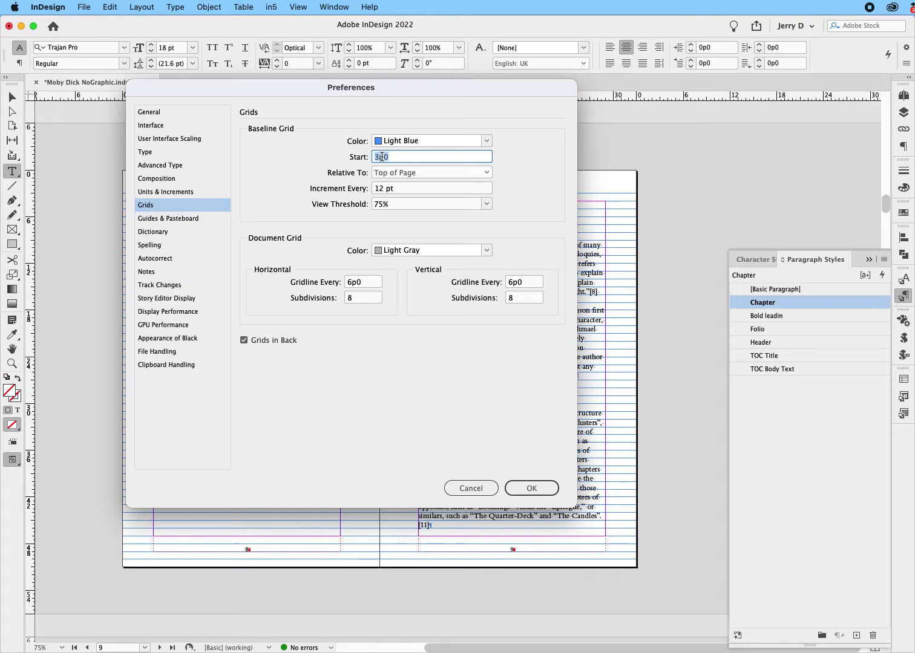
pyautogui.write('18')
pyautogui.click(531, 488)
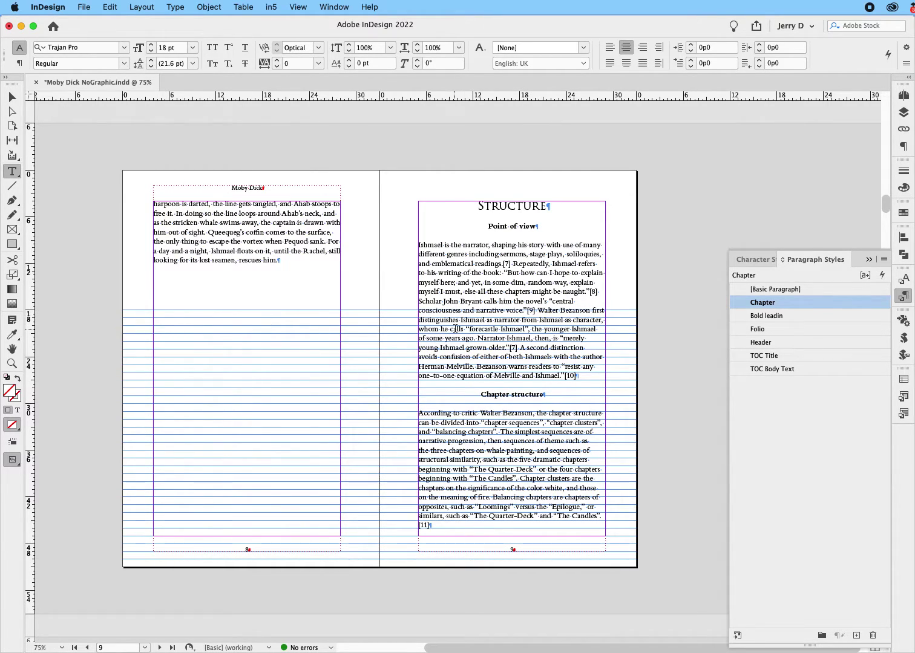
# Hide the baseline grid via View > Grids & Guides > Hide Baseline Grid.
pyautogui.click(296, 8)
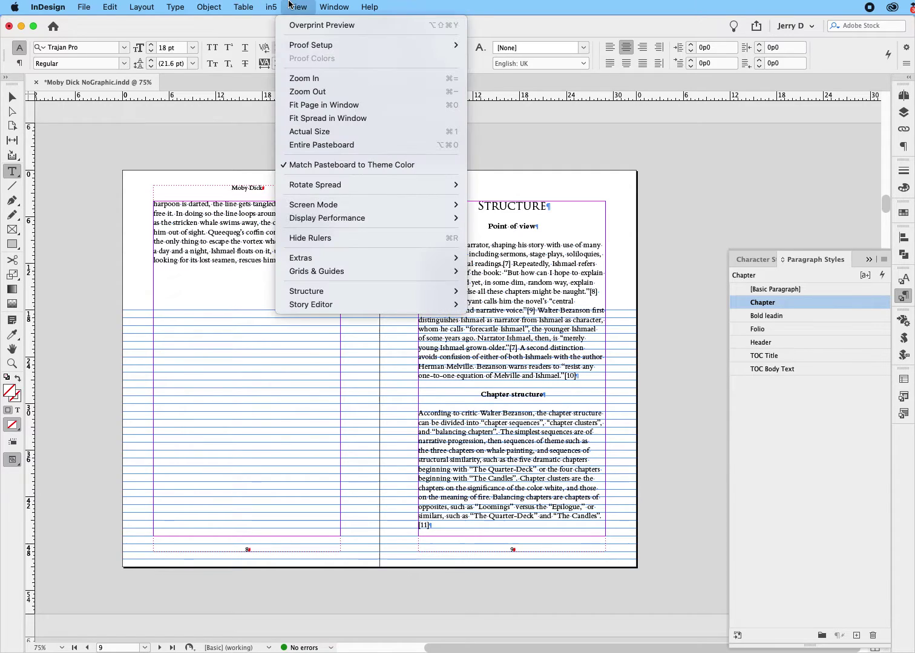
pyautogui.moveTo(363, 271)
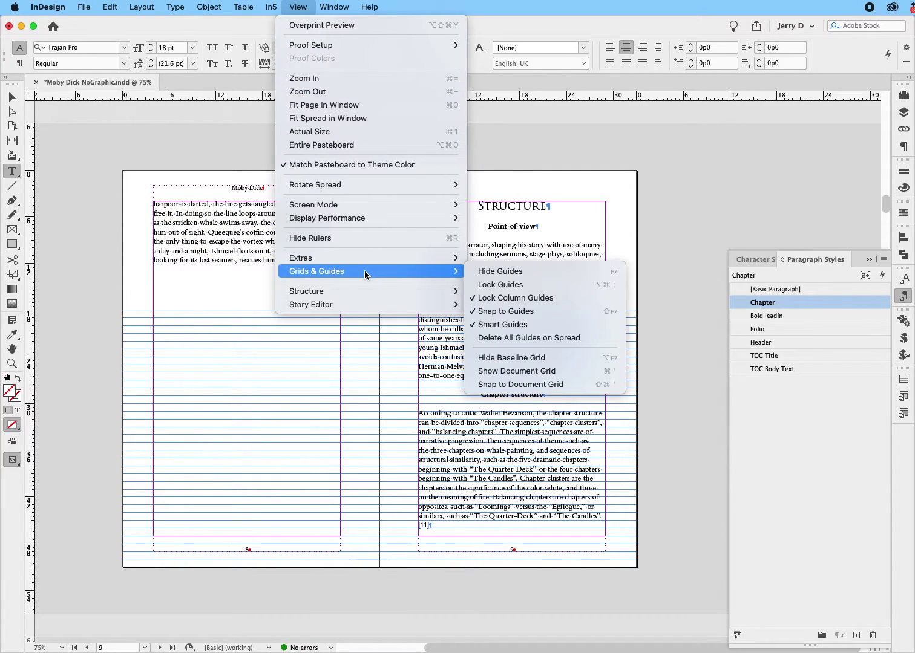
pyautogui.click(526, 358)
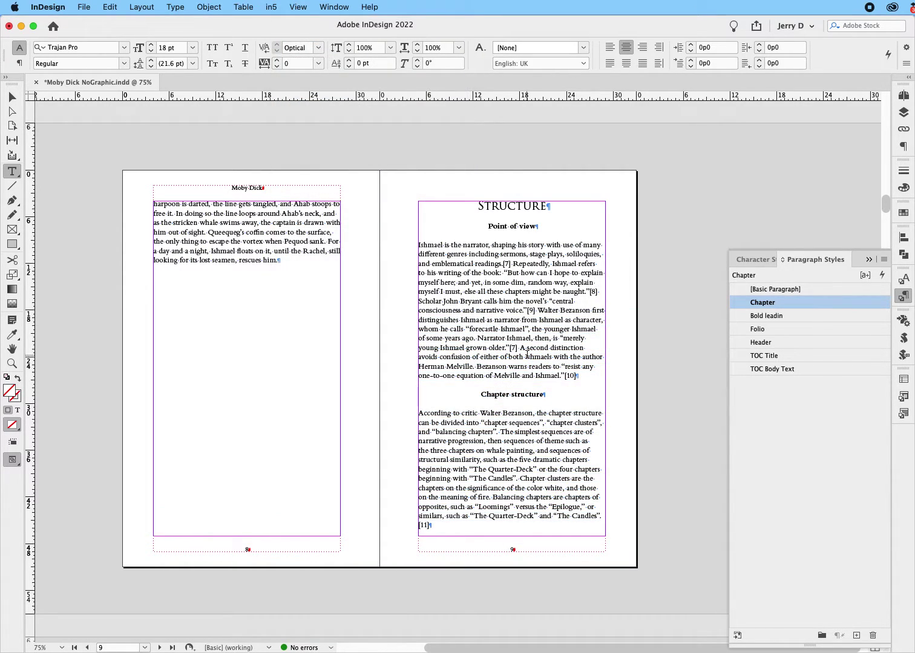
pyautogui.doubleClick(857, 306)
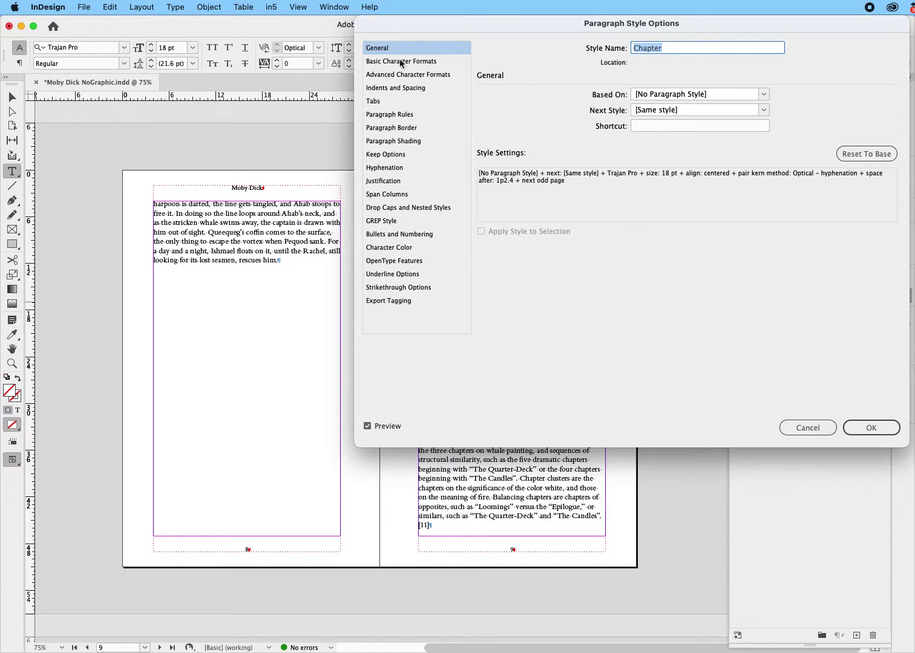
# Set the Chapter style's Align to Grid option to First Line Only.
pyautogui.click(409, 89)
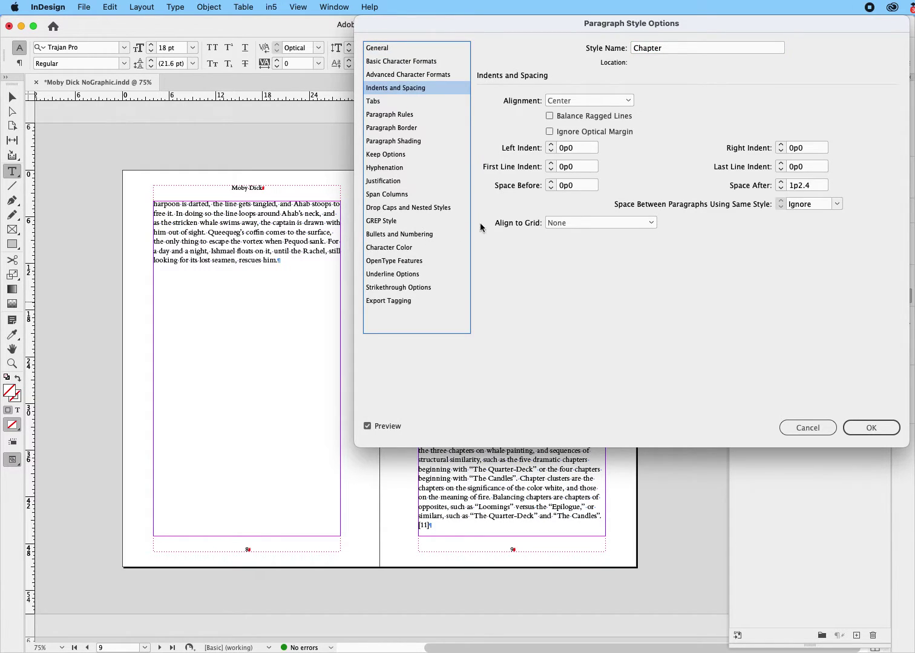
pyautogui.click(587, 224)
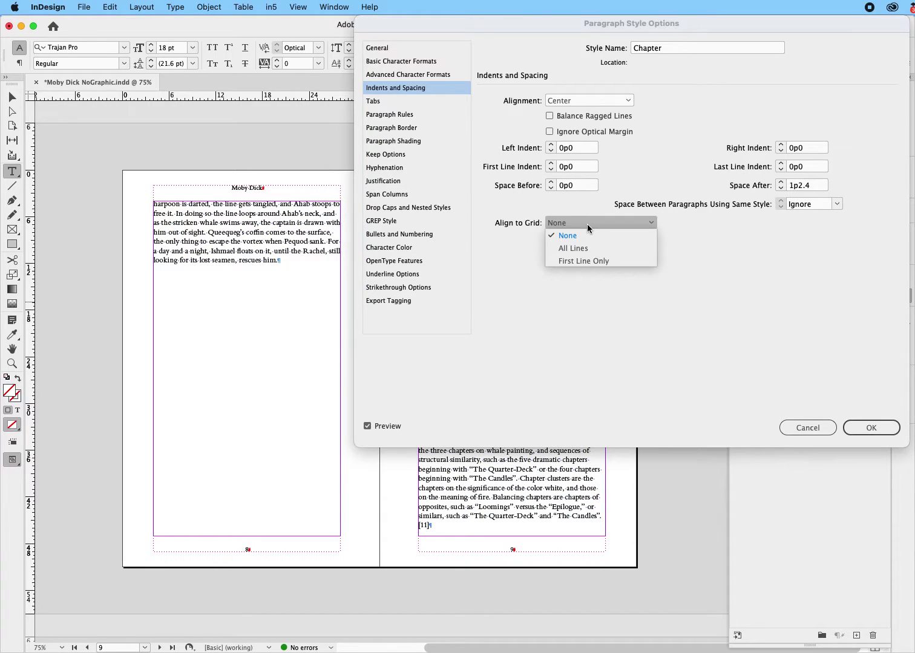
pyautogui.click(587, 260)
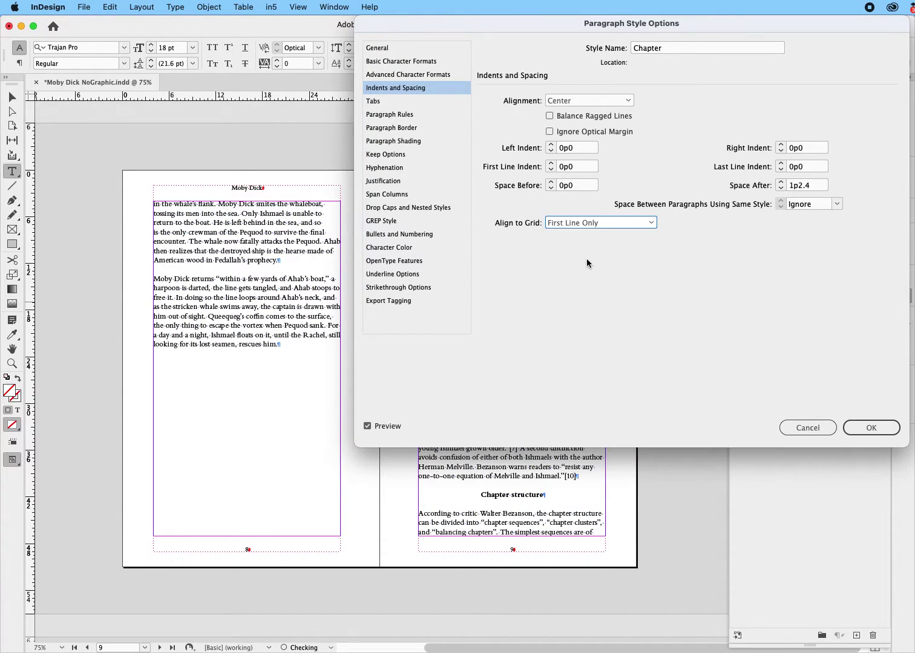
pyautogui.click(874, 430)
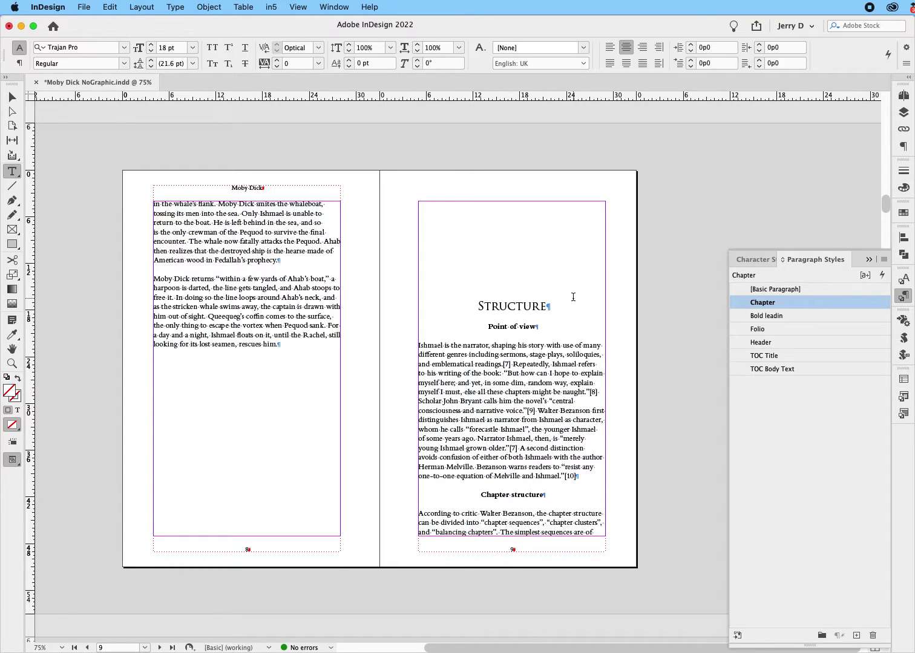
# Scroll down to check the THEMES and STYLE headings, then back up to pages 16–17.
pyautogui.scroll(-15, 562, 245)
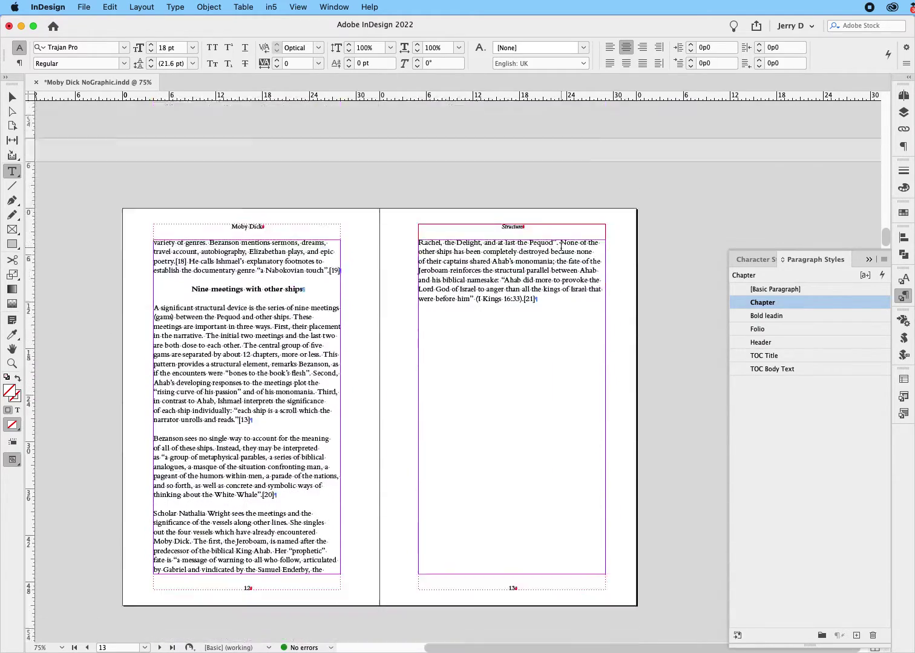
pyautogui.scroll(-14, 561, 245)
pyautogui.scroll(-4, 619, 374)
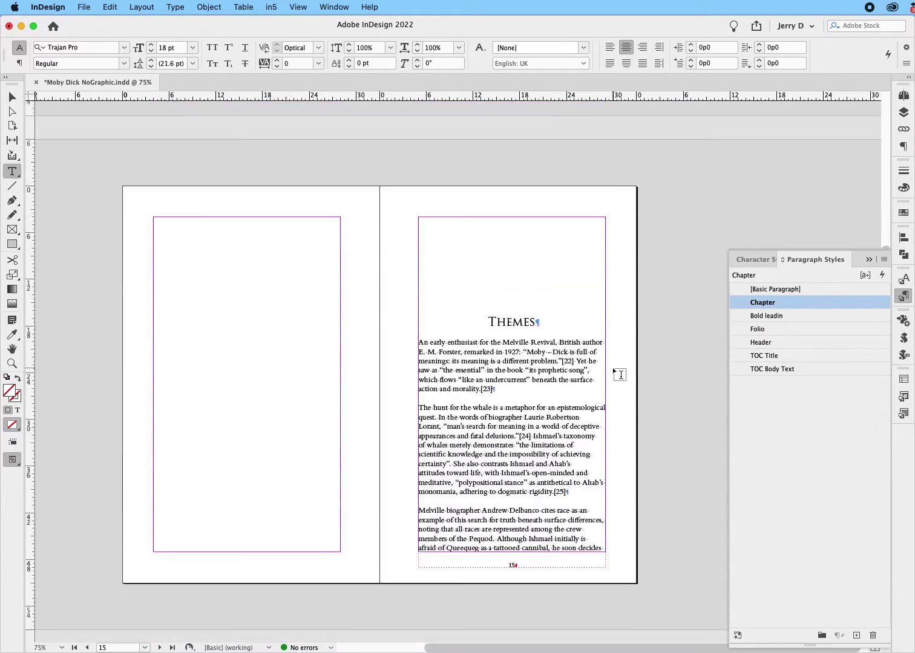
pyautogui.scroll(-15, 619, 374)
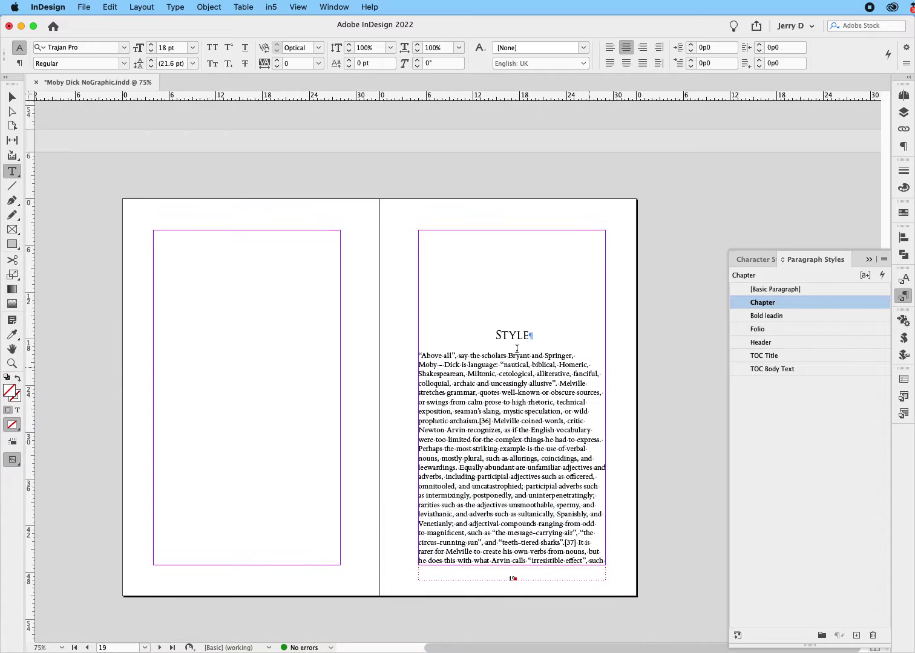
pyautogui.scroll(-4, 588, 330)
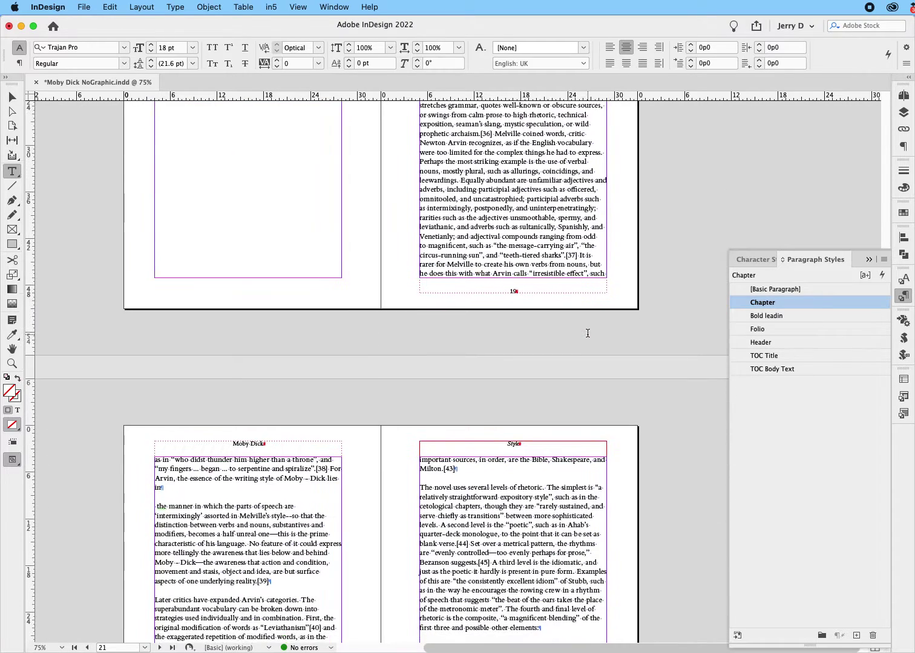
pyautogui.scroll(-6, 587, 334)
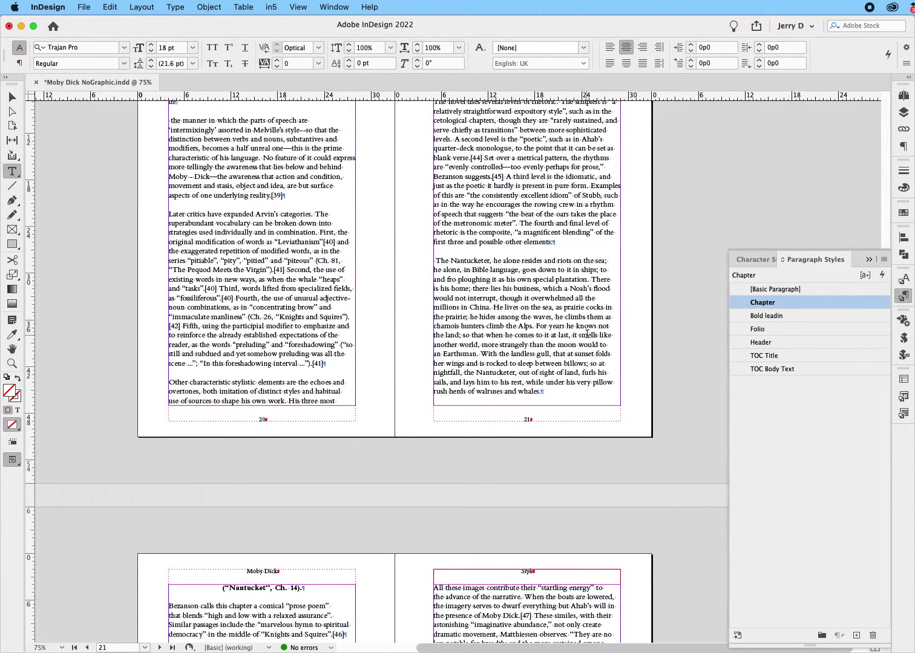
pyautogui.scroll(-5, 586, 334)
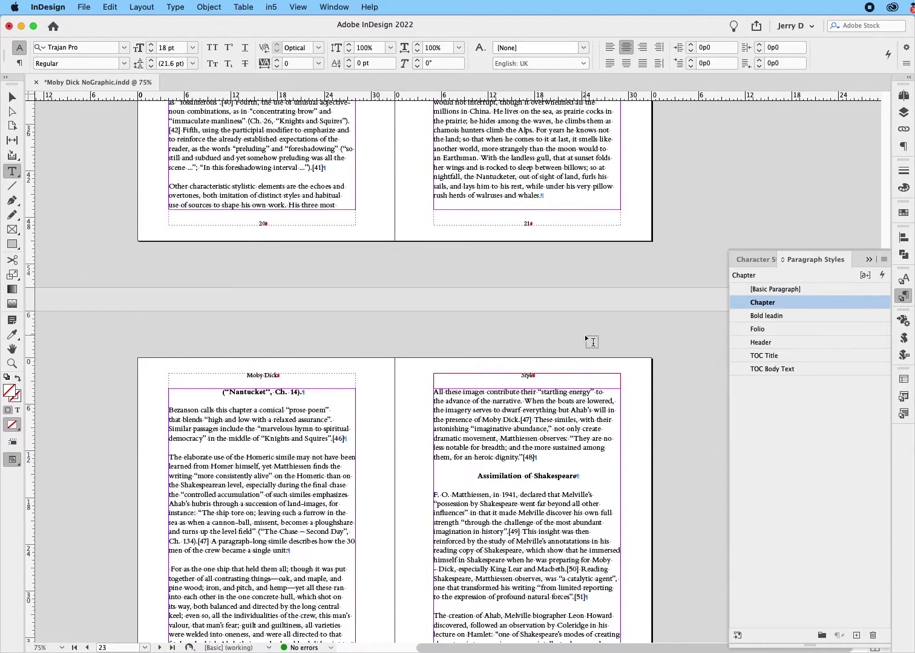
pyautogui.scroll(20, 585, 335)
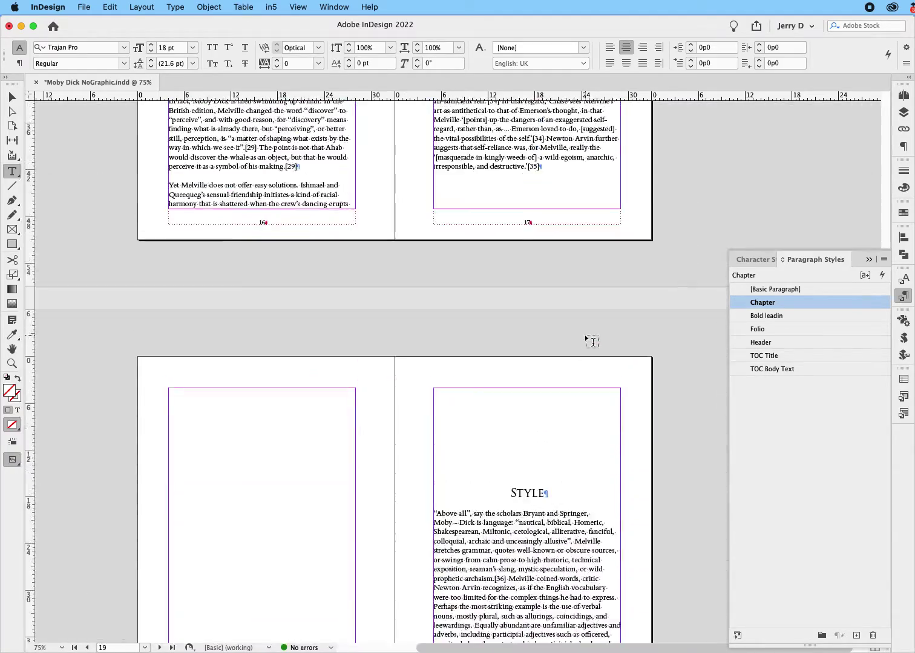
pyautogui.scroll(1, 593, 342)
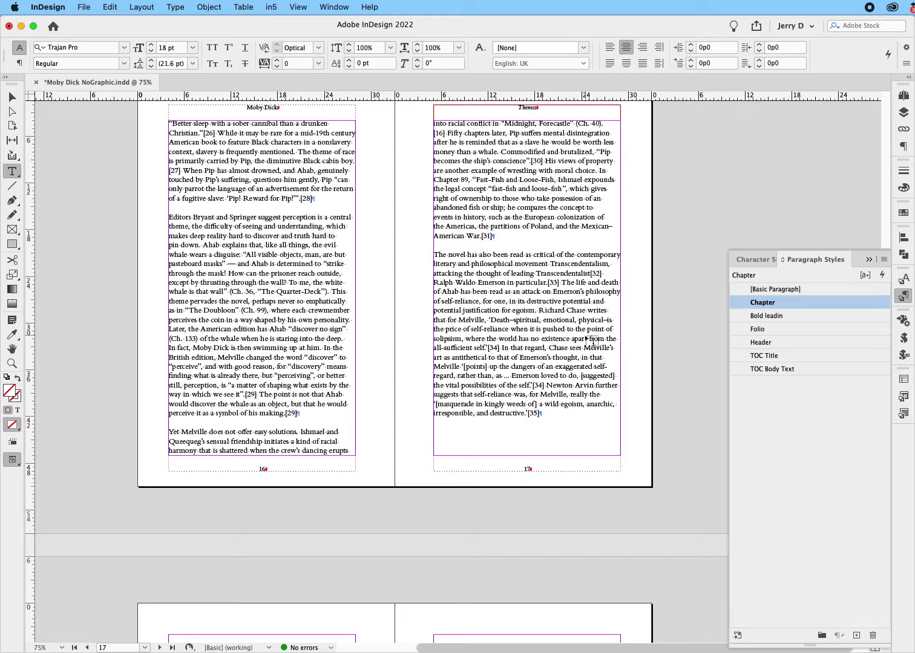